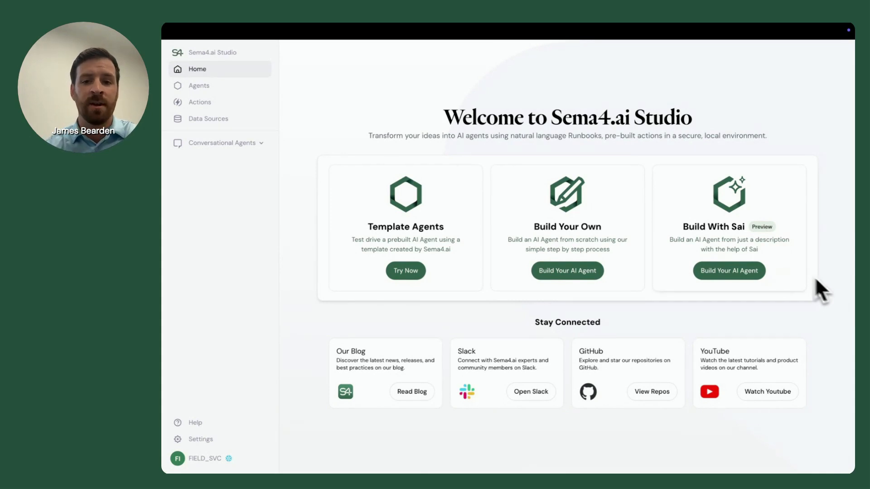
Start building an agent with Sai by submitting the prepared description of an invoice-to-purchase-order reconciliation agent using PDFs, Snowflake data and Google Mail results.
left_click(744, 274)
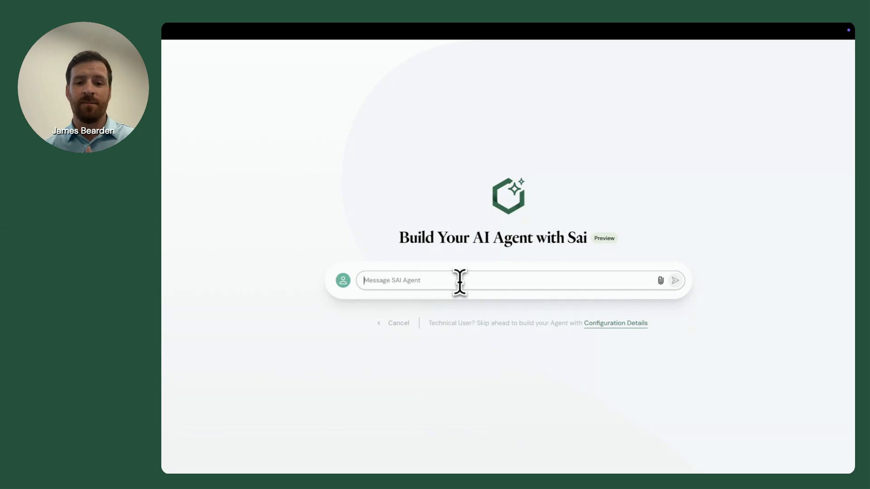
type("I work at a retail company. I want to build an agent that helps reconcile invoices from my vendors against Purchase Order information. All of my emails come in as PDFs and I have to compare them against my PO data in snowflake. I want the agent to analyze my data in snowflake and compare it to the data extracted from the invoice and confirm if the key fields and line items match like our analysts do today. At the end of the reconciliation, I need to send an email with the results on google mail. Can you help me build this agent?")
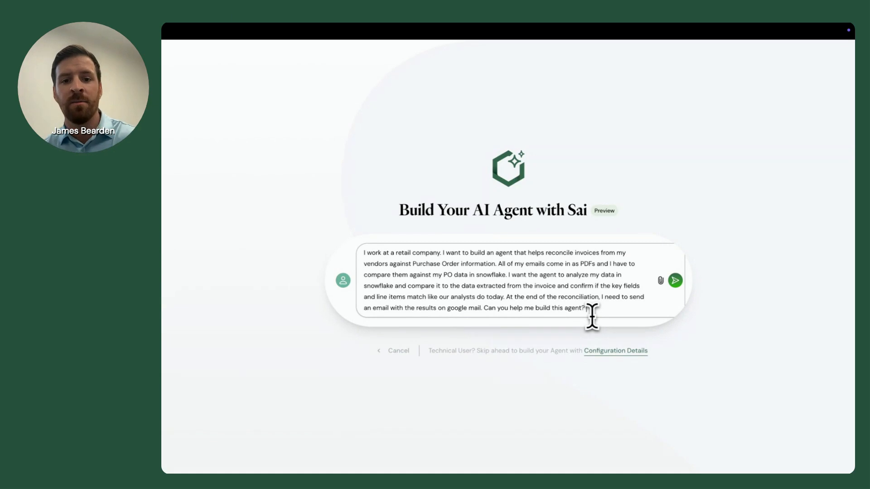
left_click(676, 281)
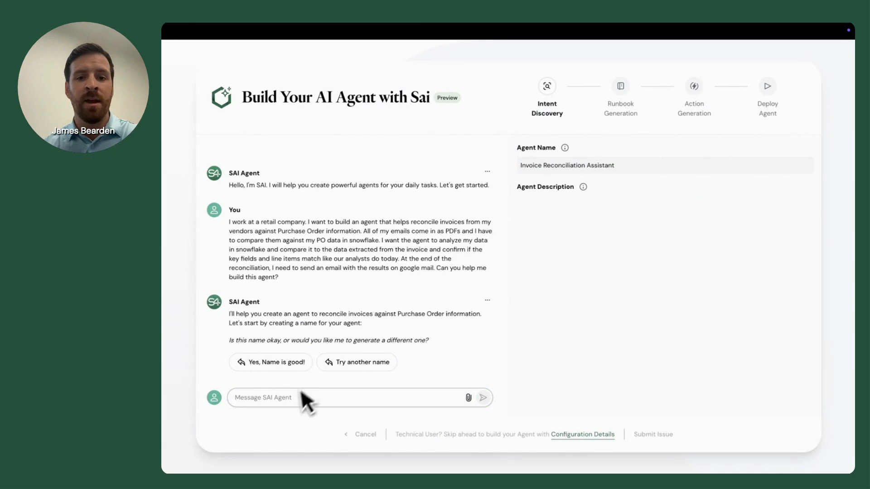
Have Sai name the agent "The Reconcile Ranger", then approve the name and the generated description.
type("Let's call it something fun like \"The Reconcile Ranger\"")
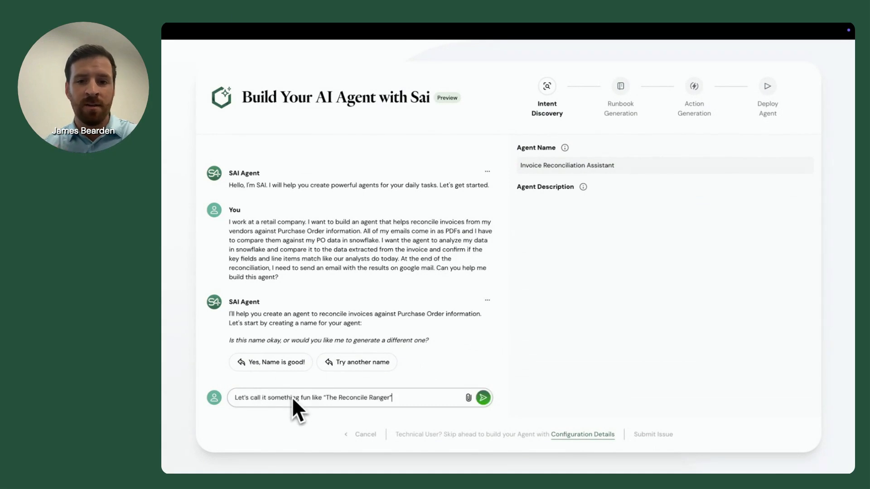
left_click(483, 398)
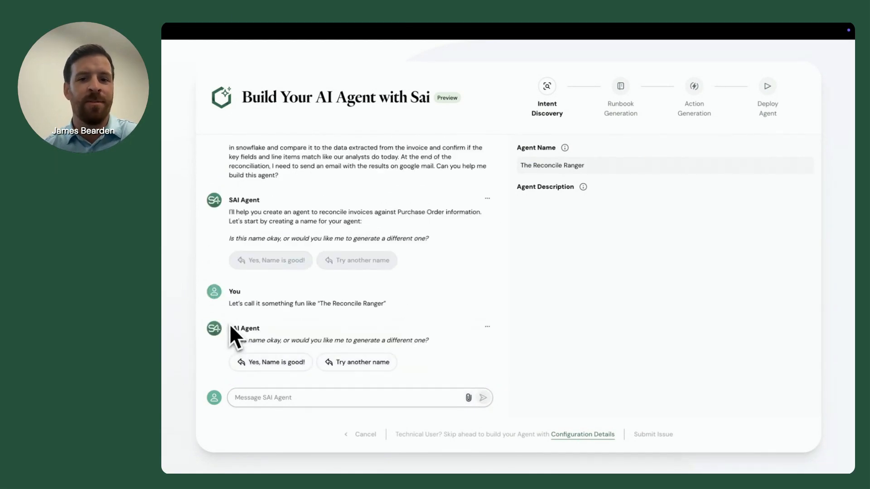
left_click(272, 365)
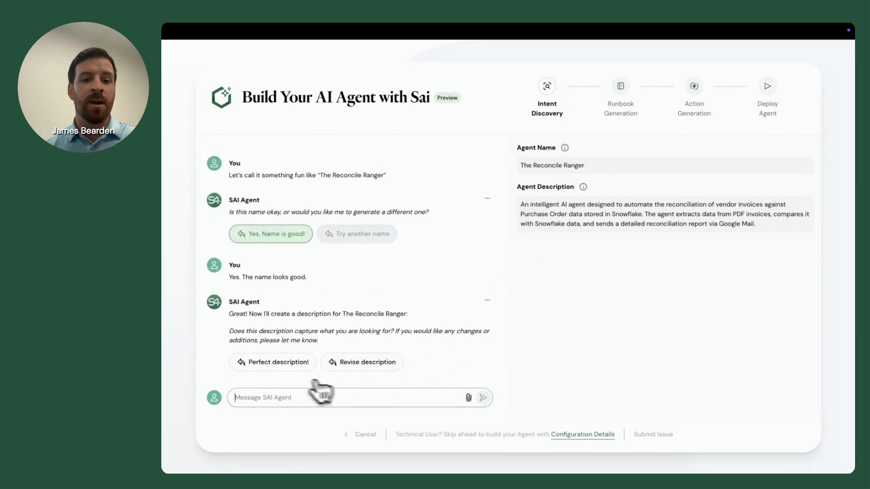
left_click(278, 363)
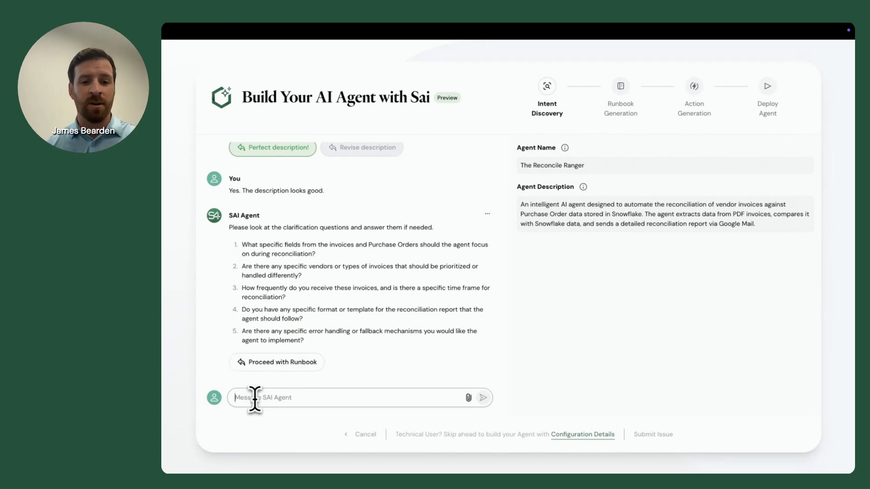
Ask Sai to write the runbook from the standard operating procedures, attaching the Sema4 - Invoice Reconciliation document to the message.
type("I have attached my standard operating procedures for this process. Can you use those to write the runbook?")
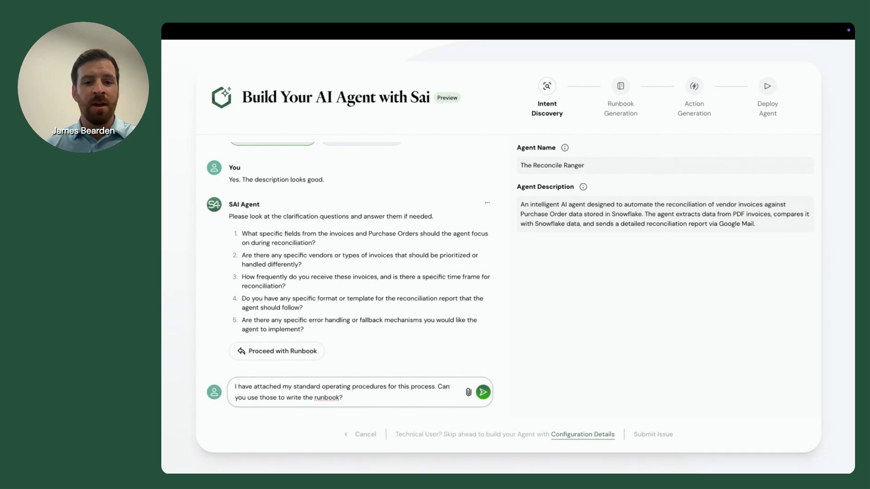
left_click_drag(239, 414, 398, 402)
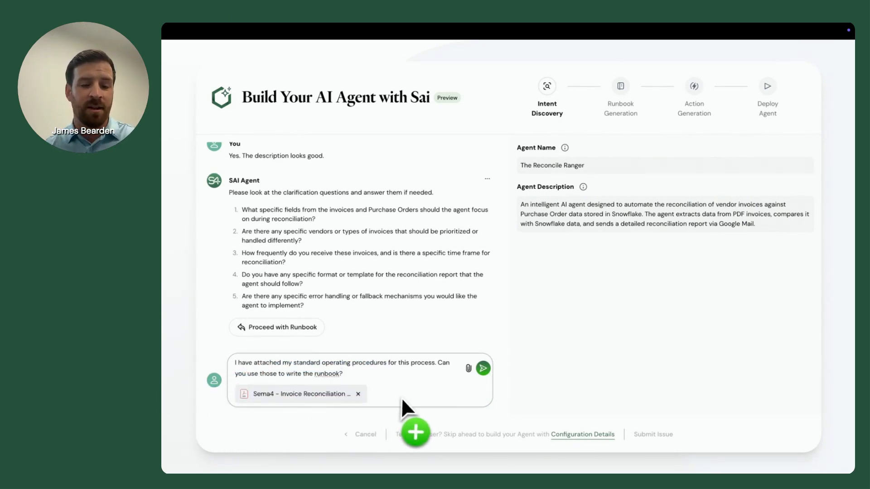
left_click(483, 369)
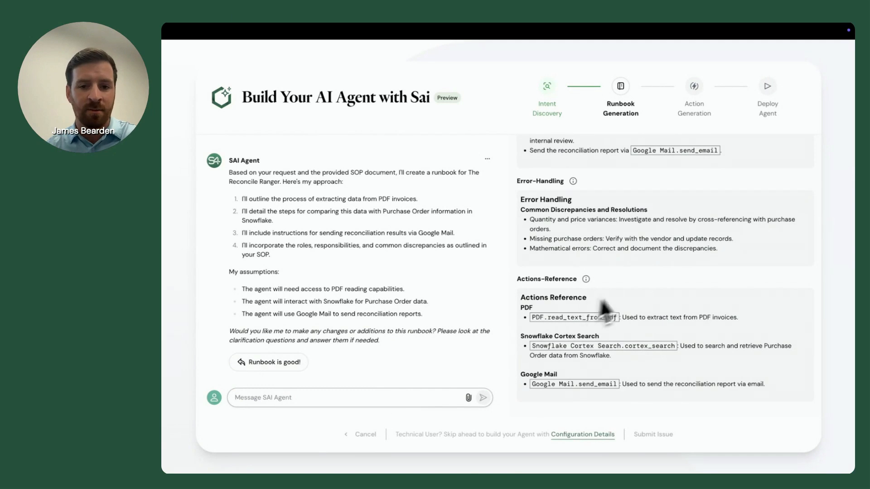
Review the generated runbook and send Sai the change "Let's use cortex analyst to search the data. All my data is in tables in snowflake".
scroll(630, 290, "up", 10)
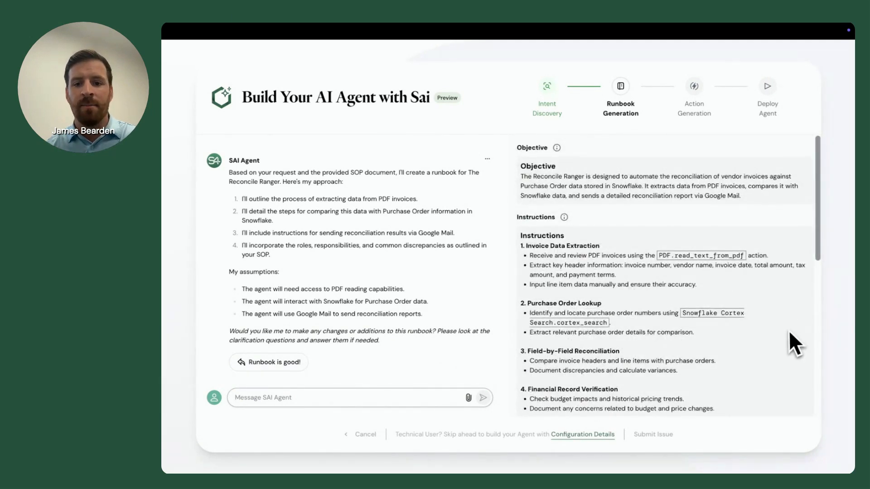
scroll(789, 333, "down", 5)
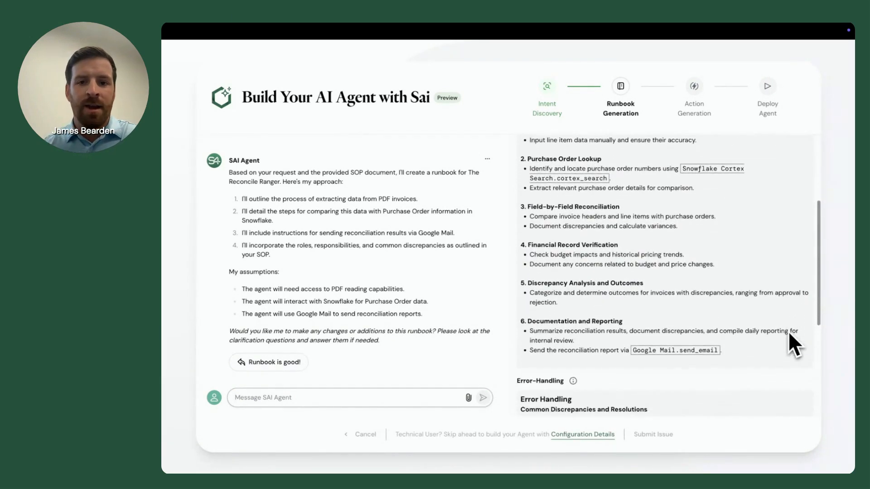
scroll(789, 334, "down", 3)
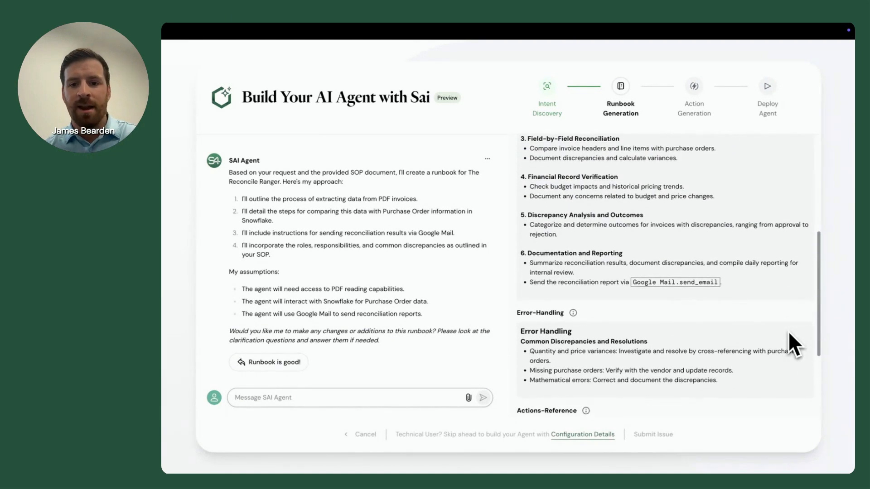
scroll(790, 333, "down", 5)
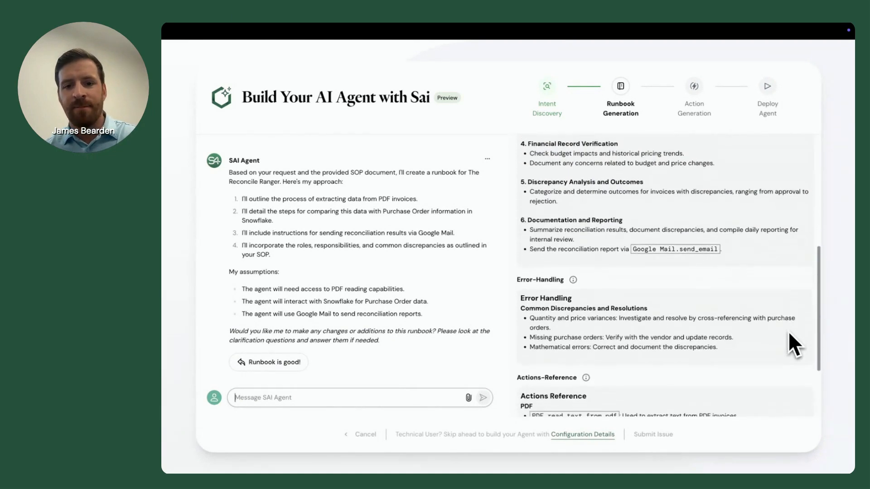
left_click(415, 400)
type("I")
type("et's")
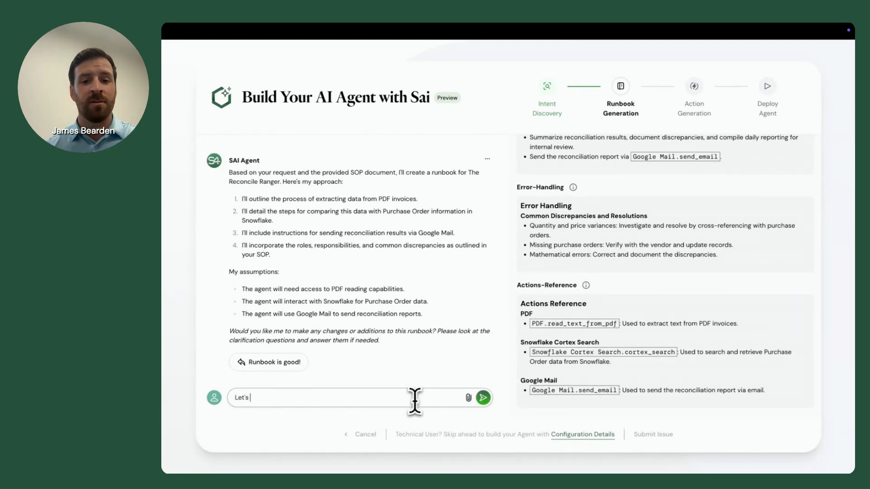
type(" use cortex analys")
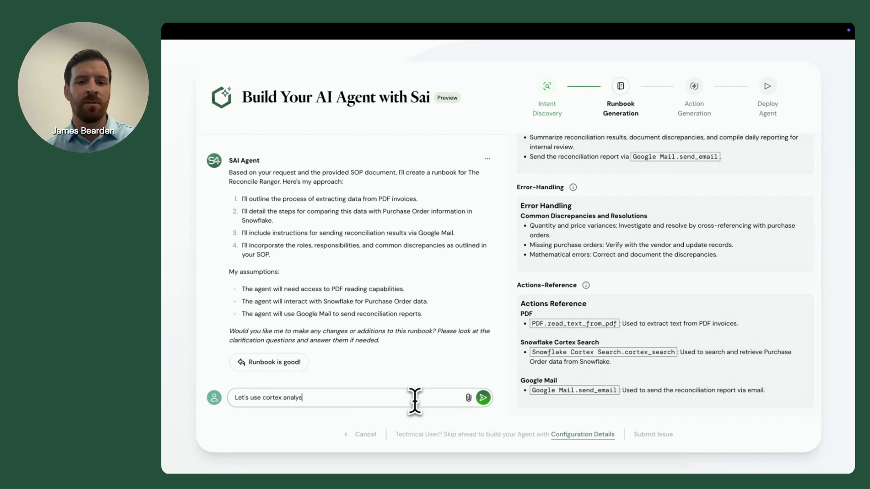
type("t to ")
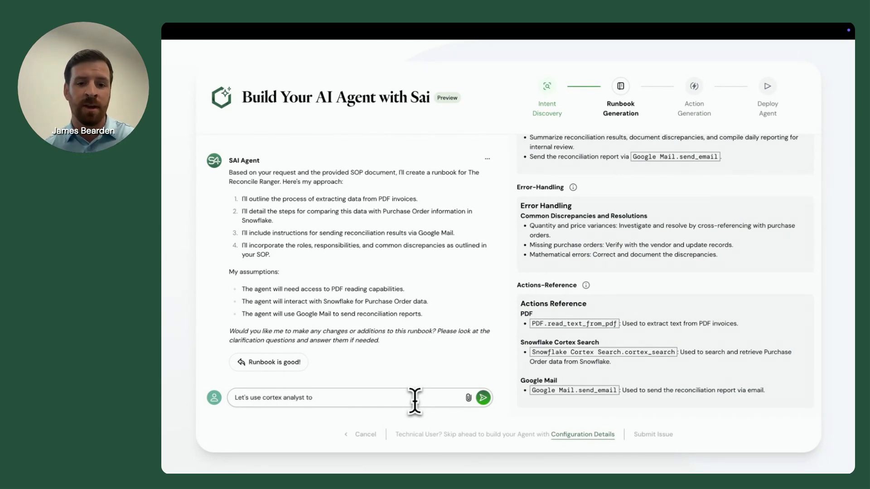
type("search the data.")
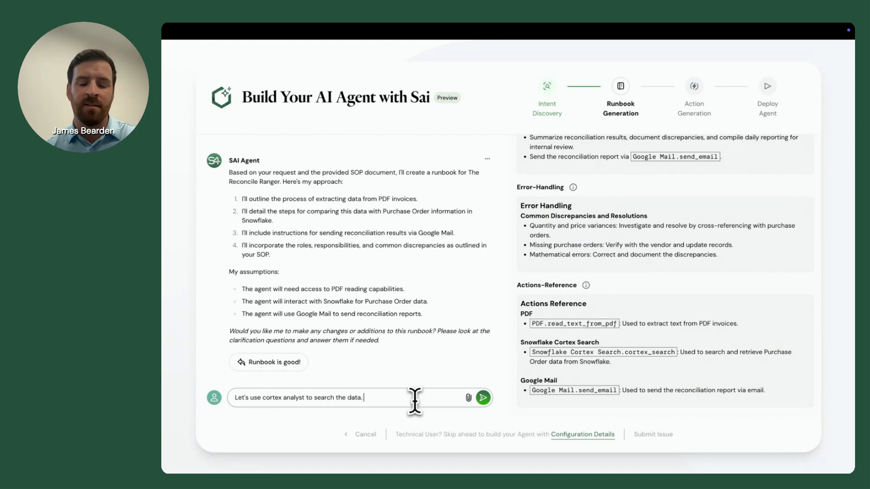
type(" All my data is in")
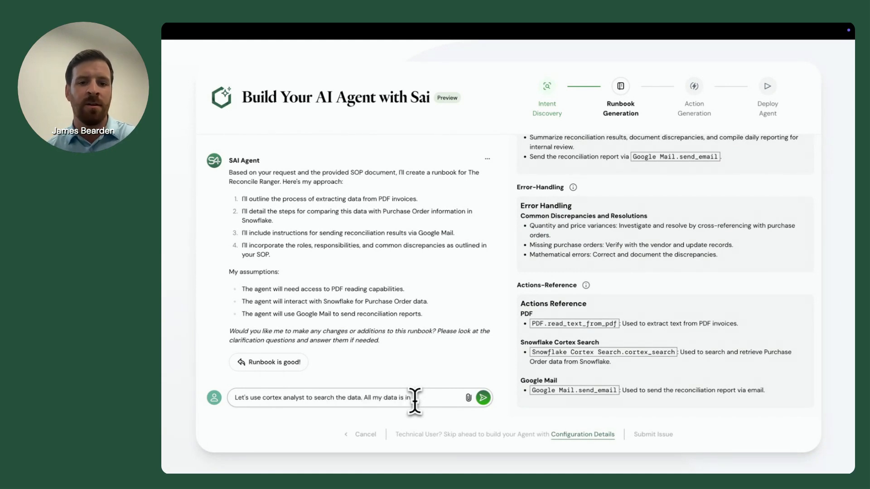
type(" tables in snowflake")
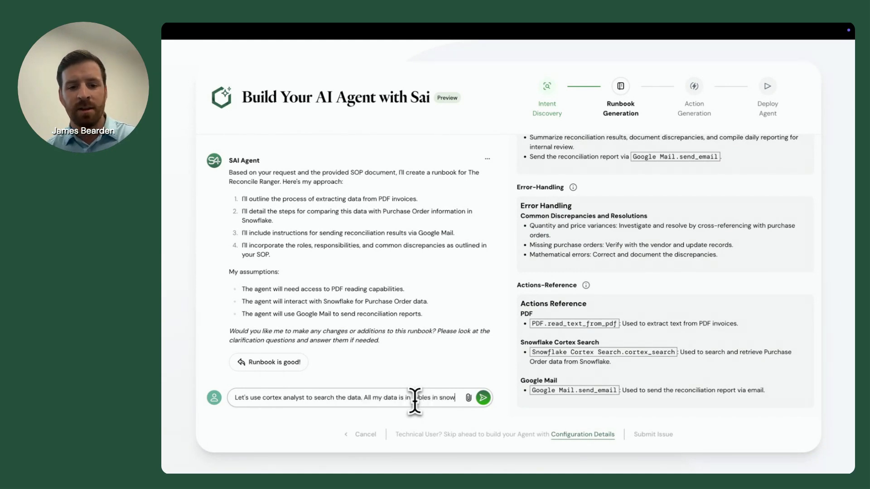
key("Return")
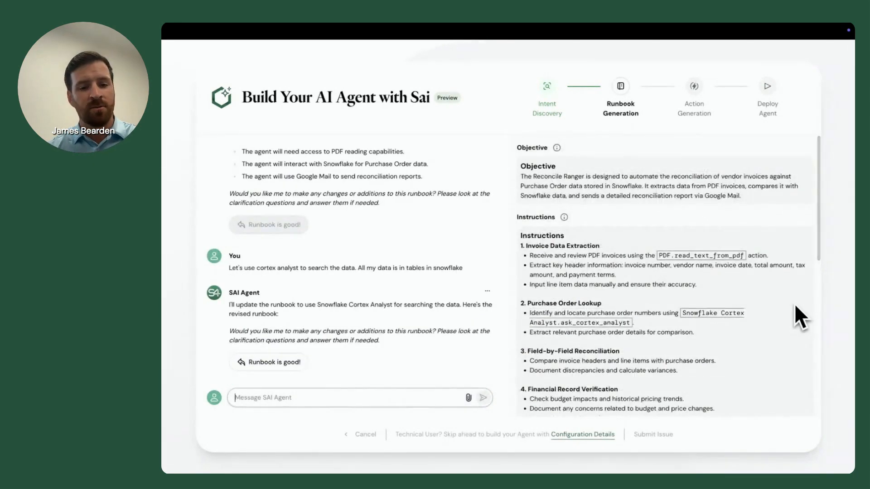
Check the revised runbook's instructions and action references, and approve the runbook.
scroll(796, 305, "down", 1)
scroll(795, 306, "down", 6)
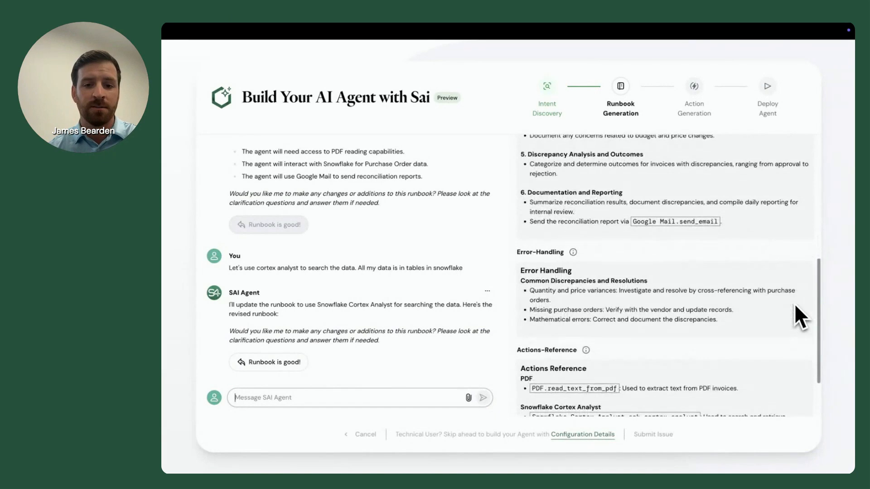
left_click(254, 363)
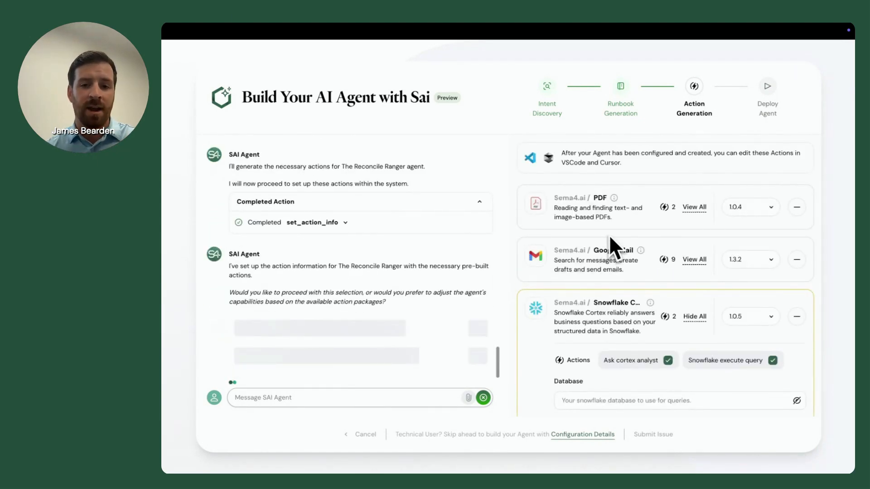
Configure the Snowflake Cortex action package with its database, schema, semantic model file path and warehouse.
scroll(609, 234, "down", 1)
scroll(609, 235, "down", 3)
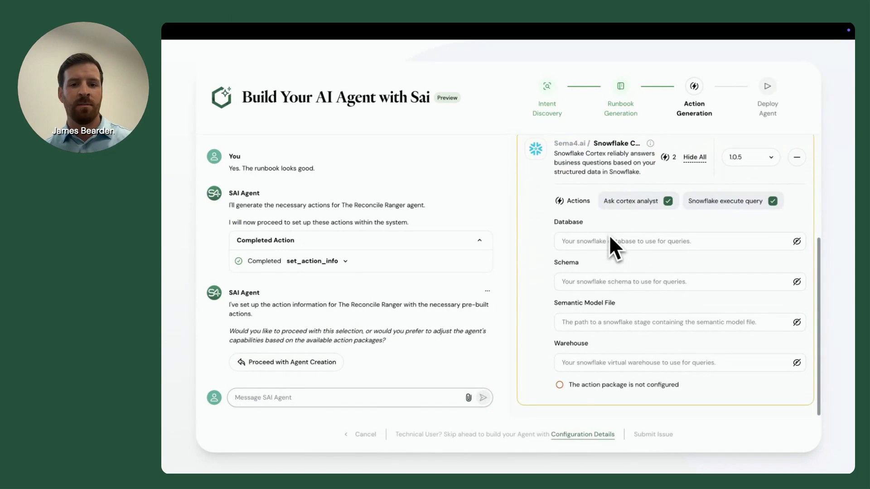
left_click(608, 242)
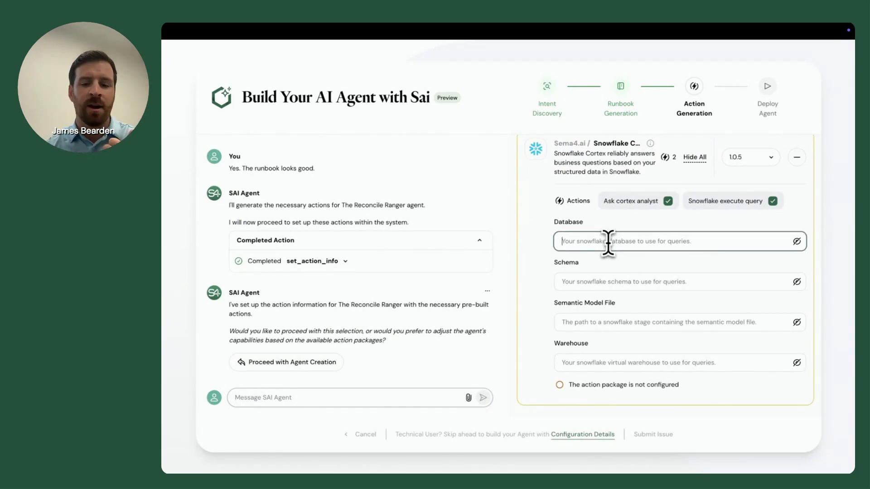
type("•")
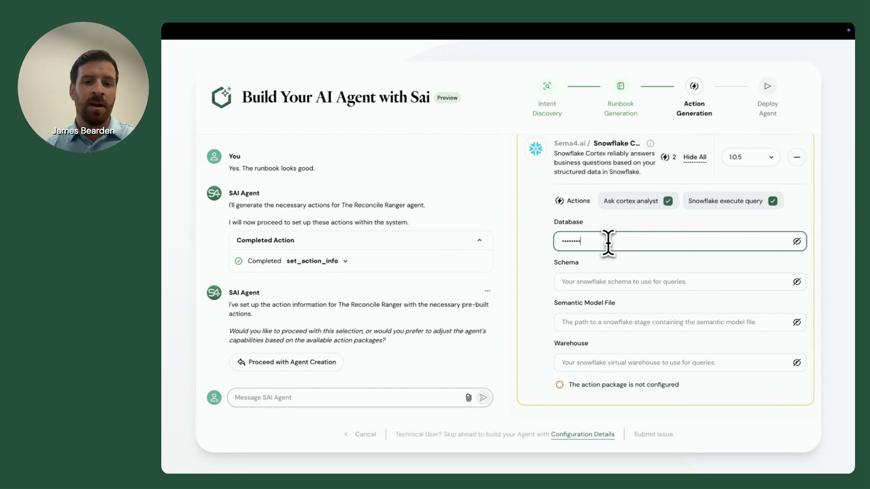
left_click(631, 281)
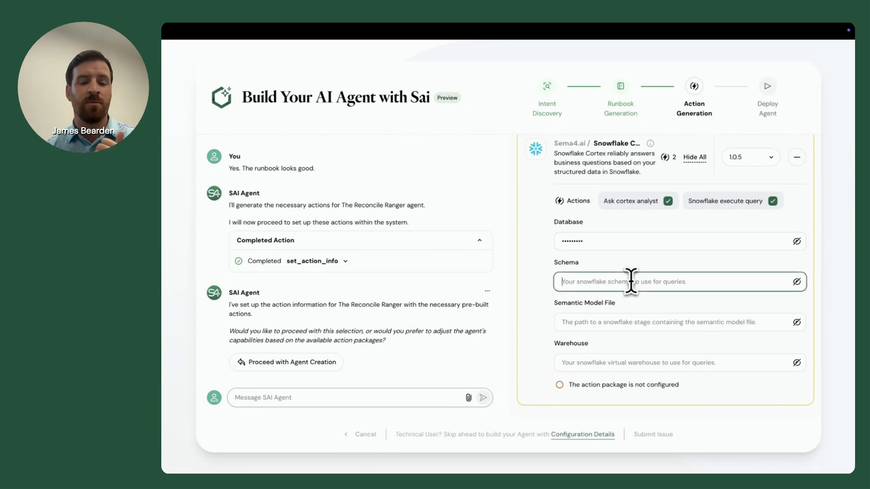
type("•")
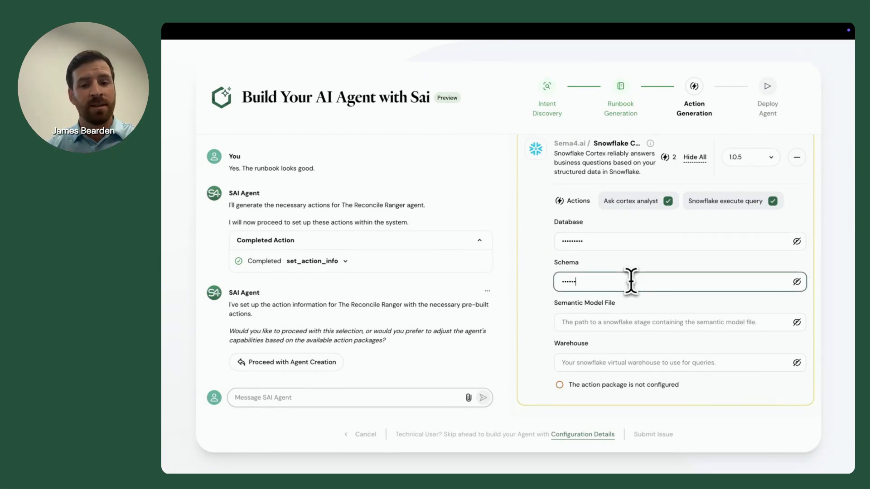
left_click(639, 321)
key("ctrl+v")
left_click(619, 358)
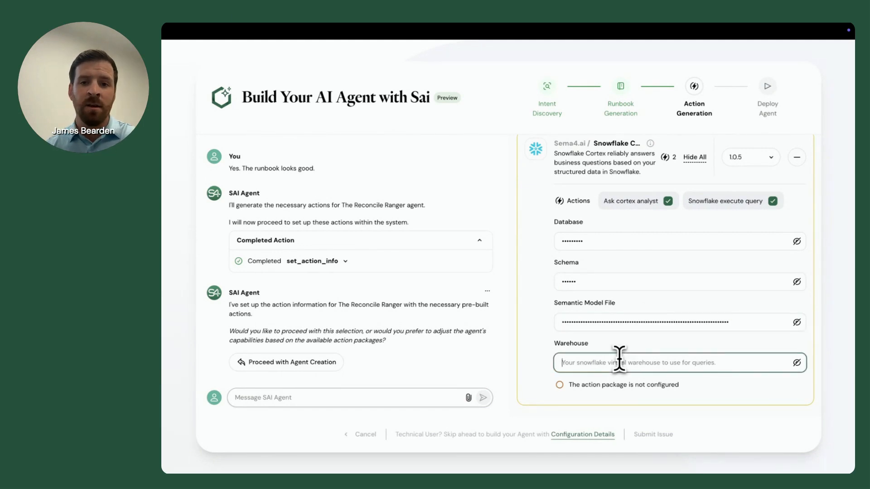
type("••••••••")
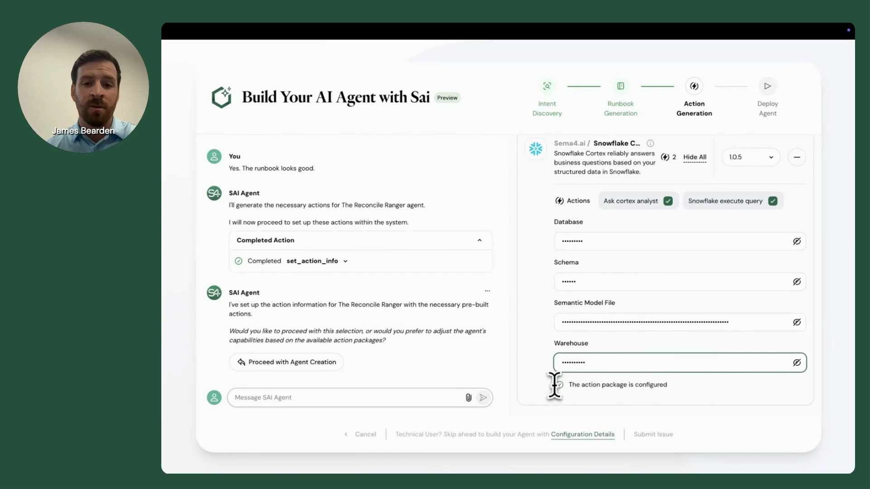
Proceed with creating the agent from the selected action packages and deploy it.
scroll(554, 385, "up", 4)
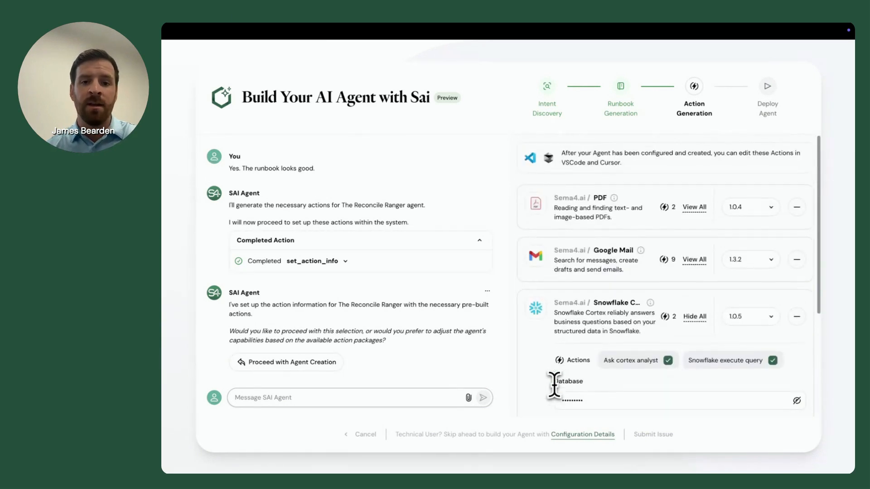
left_click(324, 363)
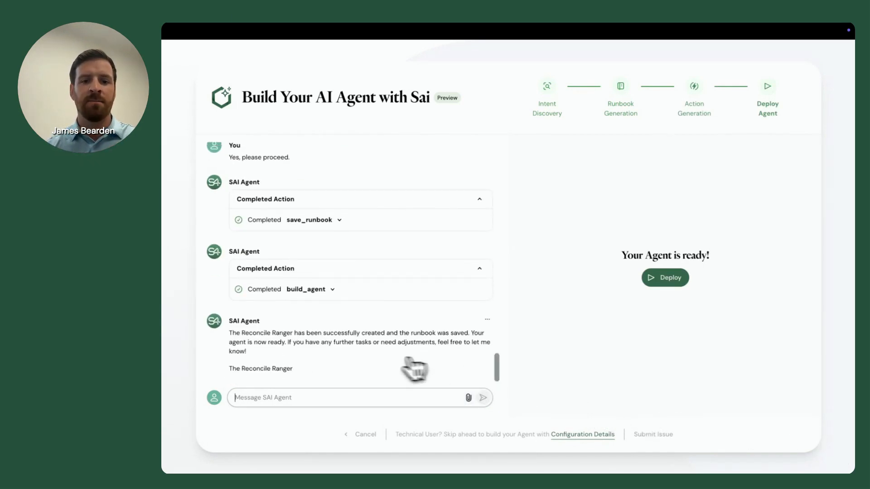
left_click(673, 278)
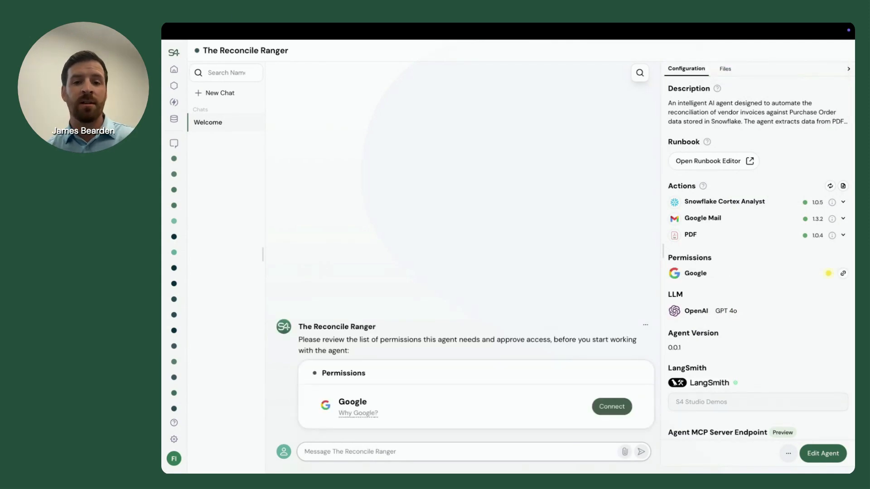
Connect the agent's Google permission by signing in with the account's e-mail and password, and allow the requested Gmail access.
left_click(615, 408)
left_click(503, 247)
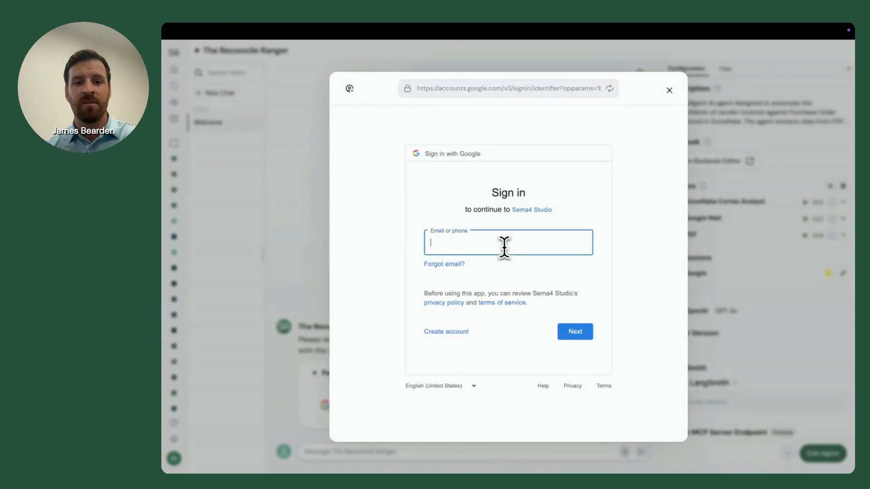
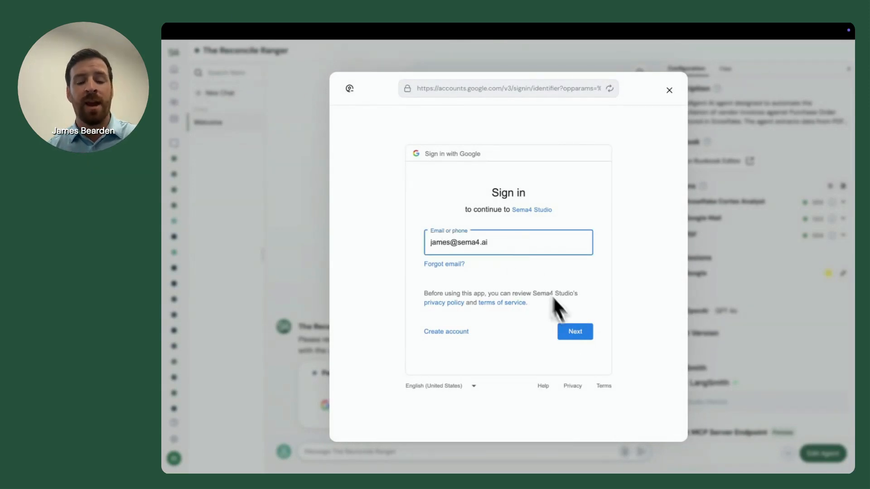
left_click(574, 333)
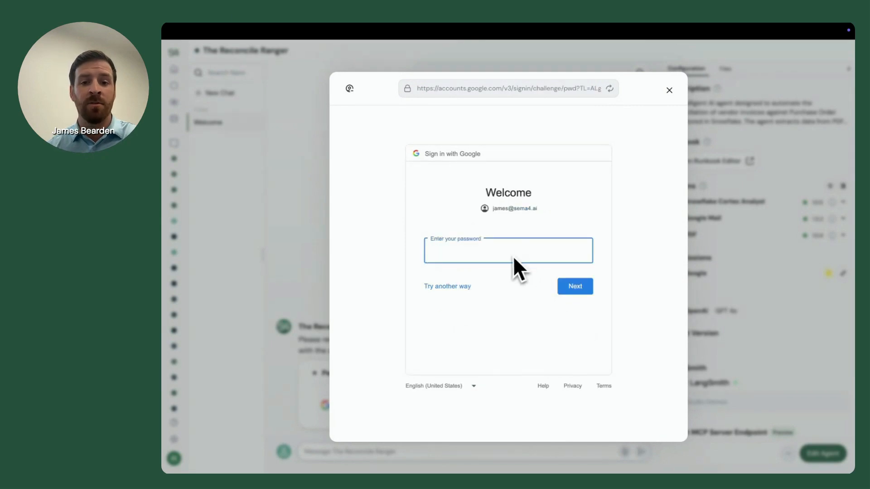
key("ctrl+v")
left_click(583, 287)
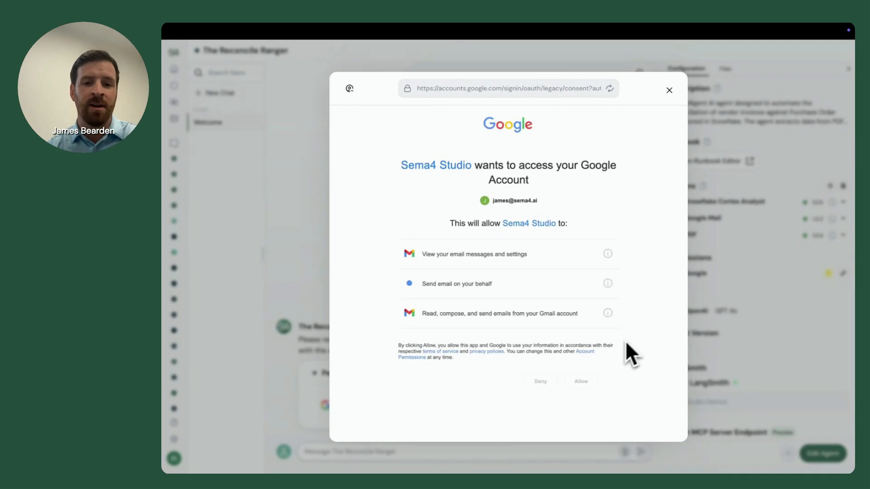
left_click(584, 382)
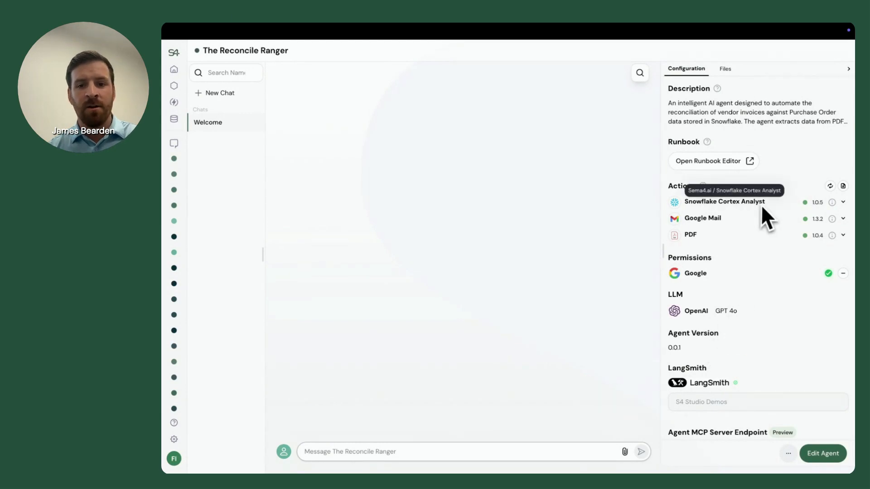
Review the deployed agent's runbook from the objective through error handling and actions reference, and close it.
left_click(749, 161)
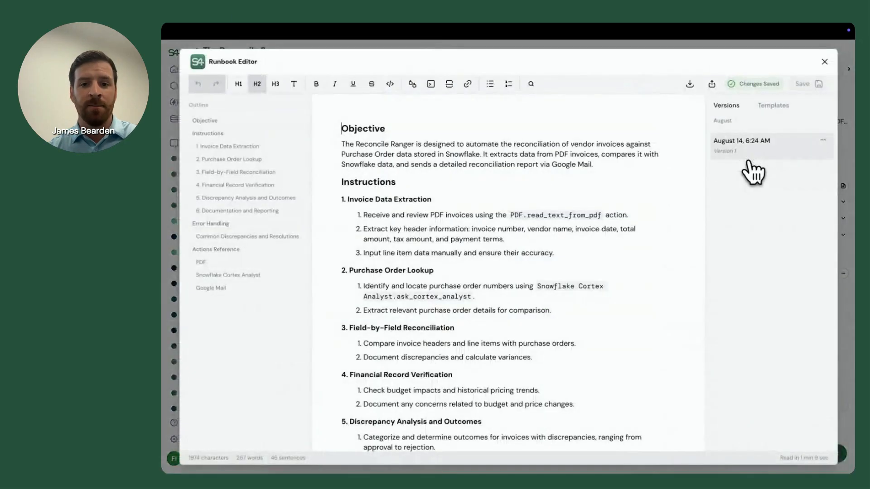
scroll(620, 231, "down", 4)
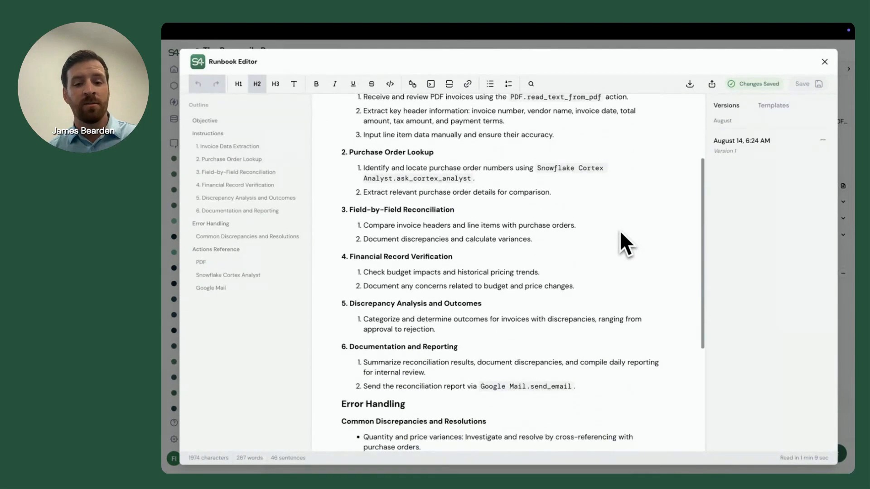
scroll(620, 230, "down", 5)
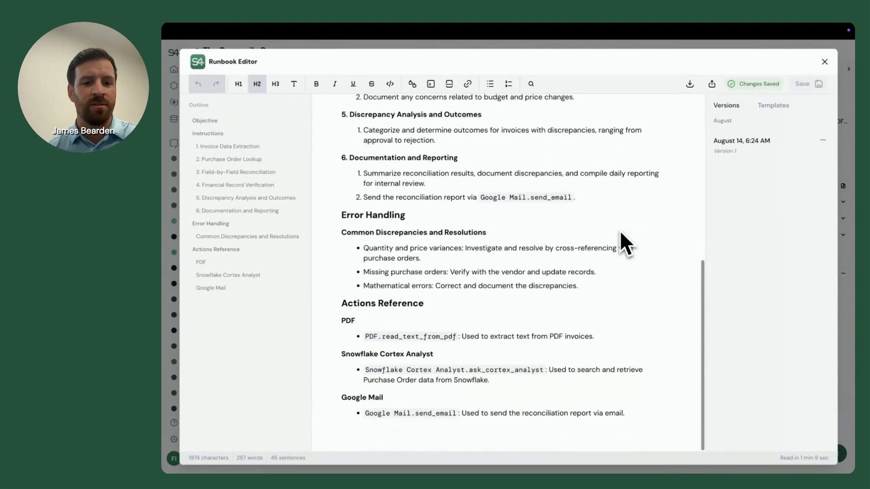
left_click(825, 62)
Ask the agent "what can you do?" in the Welcome chat.
left_click(489, 451)
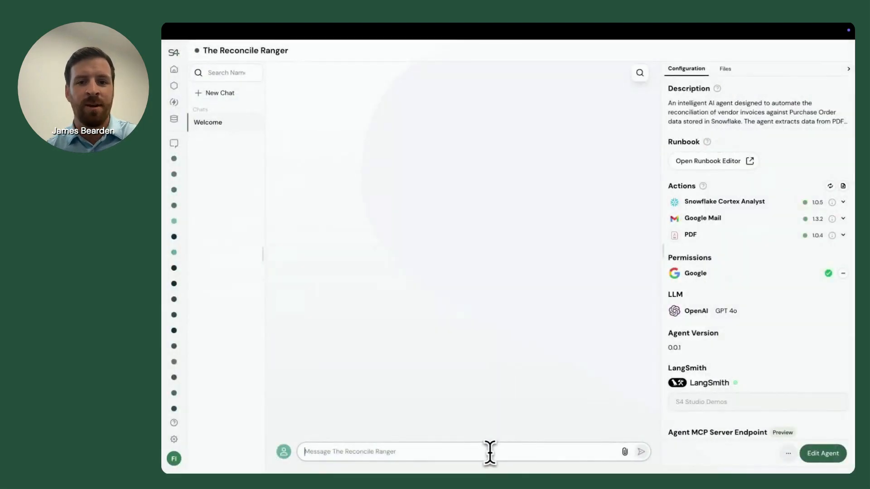
type("what can y")
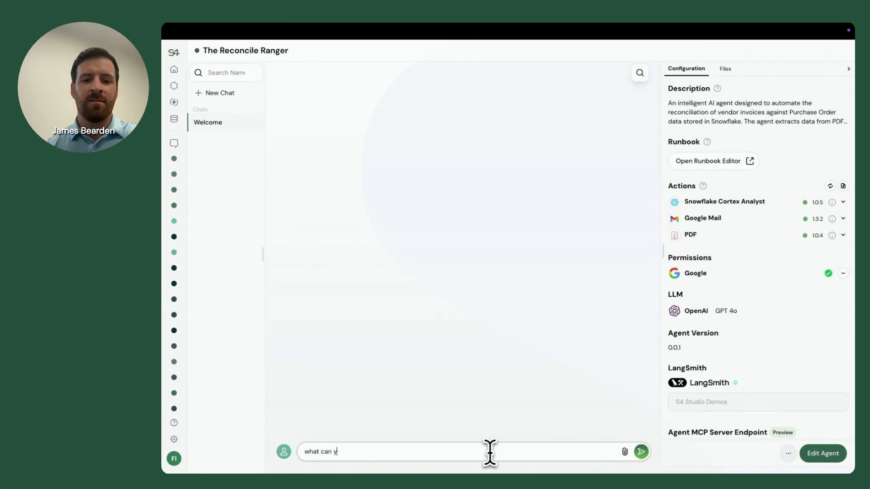
type("ou do?")
key("Return")
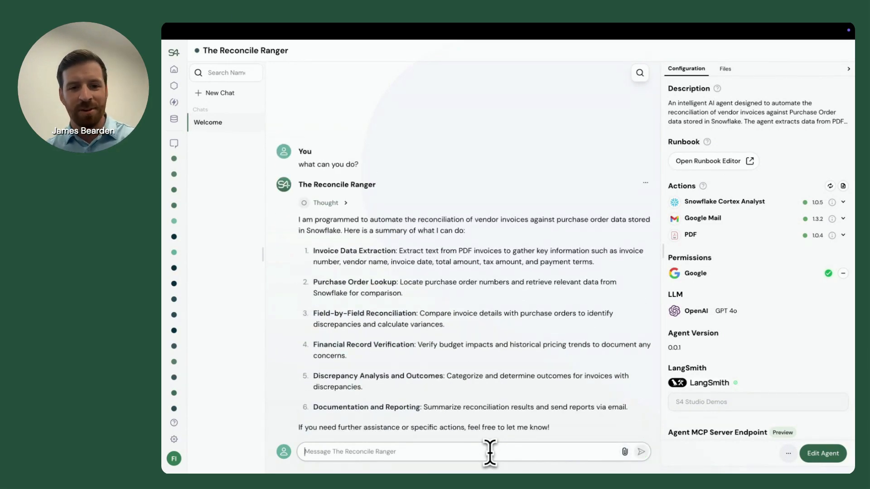
Send the agent the request "Can you reconcile this invoice?" with Tech Supply Invoice.pdf attached.
type("Can you re")
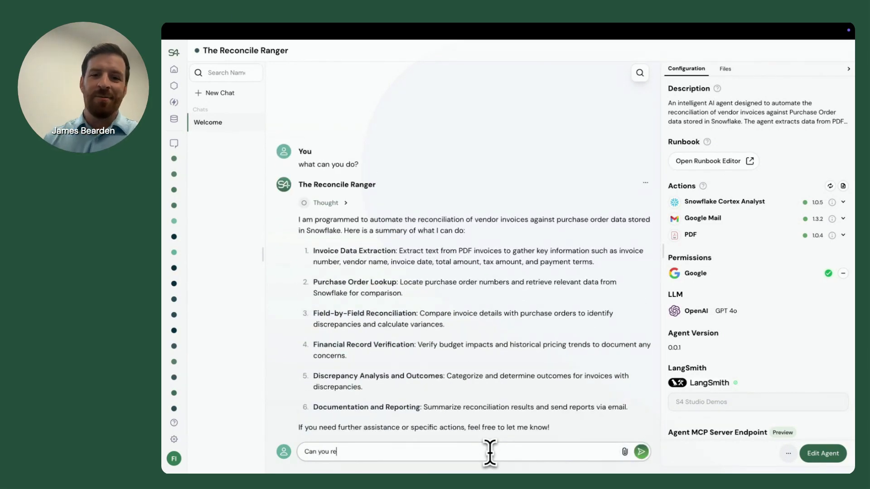
type("concile this invoice?")
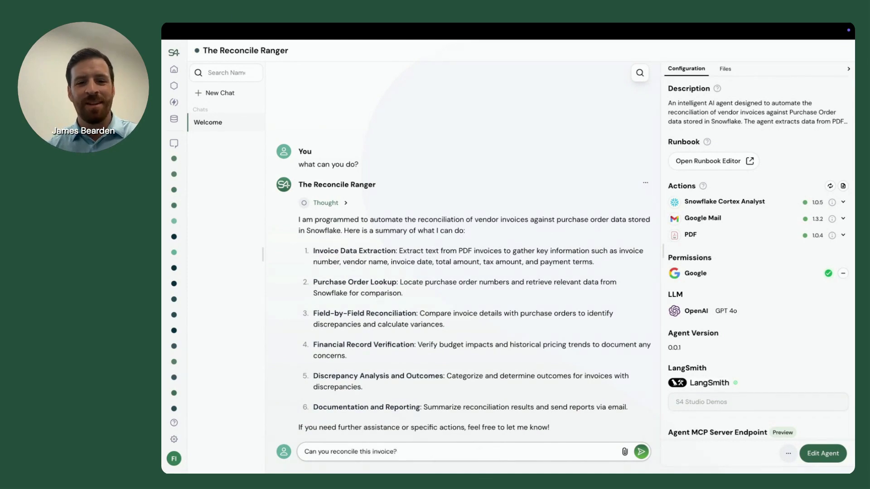
left_click_drag(382, 375, 426, 457)
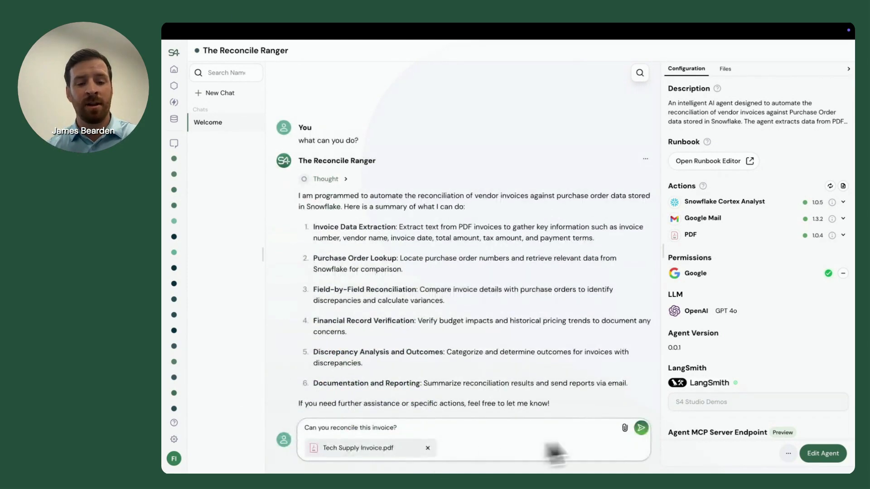
left_click(645, 429)
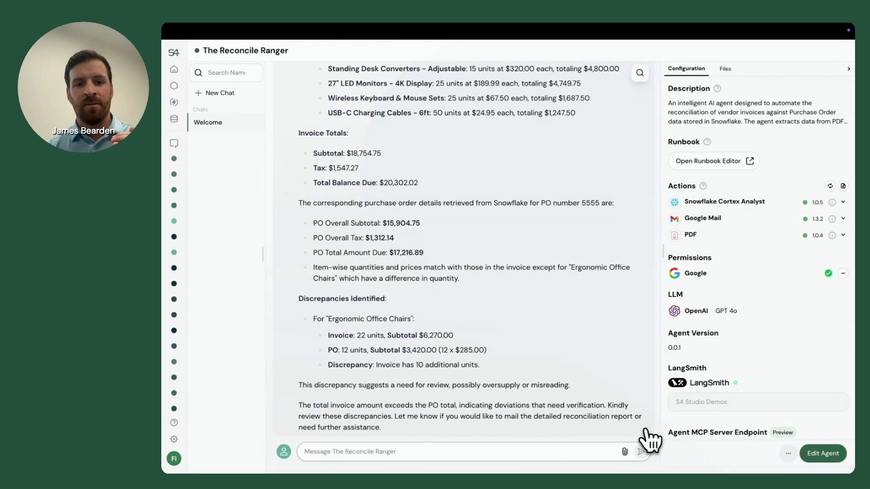
Try adding a second list item under Discrepancy Analysis and Outcomes in the runbook, and leave the editor without saving.
left_click(718, 168)
scroll(521, 344, "down", 3)
scroll(520, 346, "down", 1)
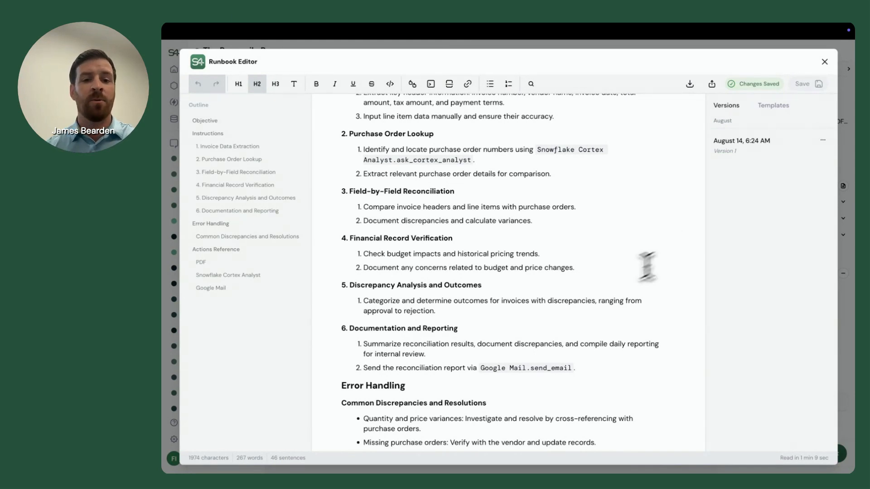
left_click(516, 310)
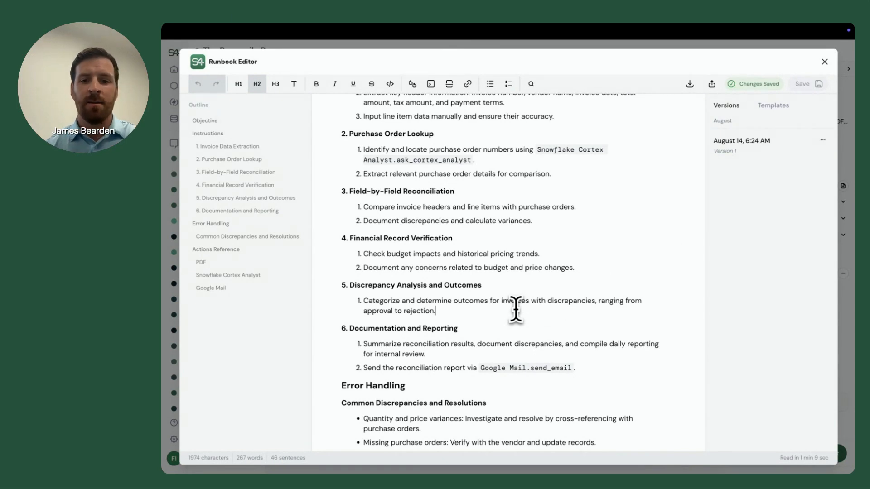
key("Return")
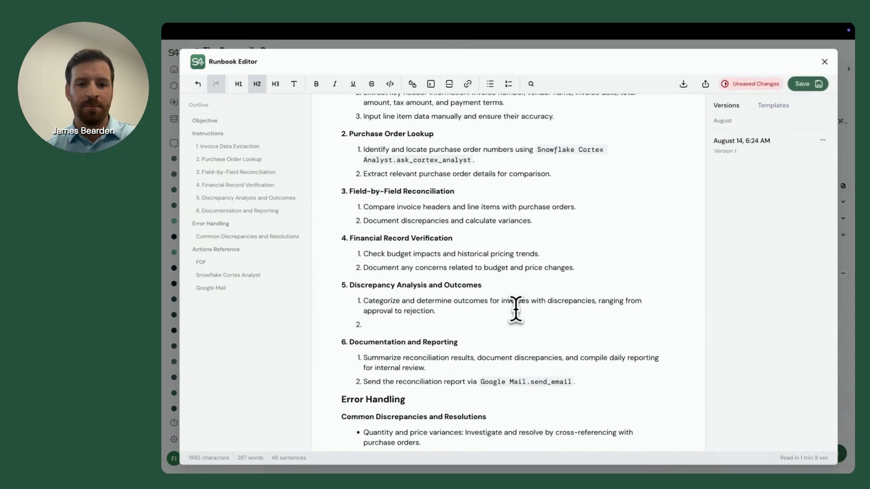
left_click(825, 62)
left_click(571, 285)
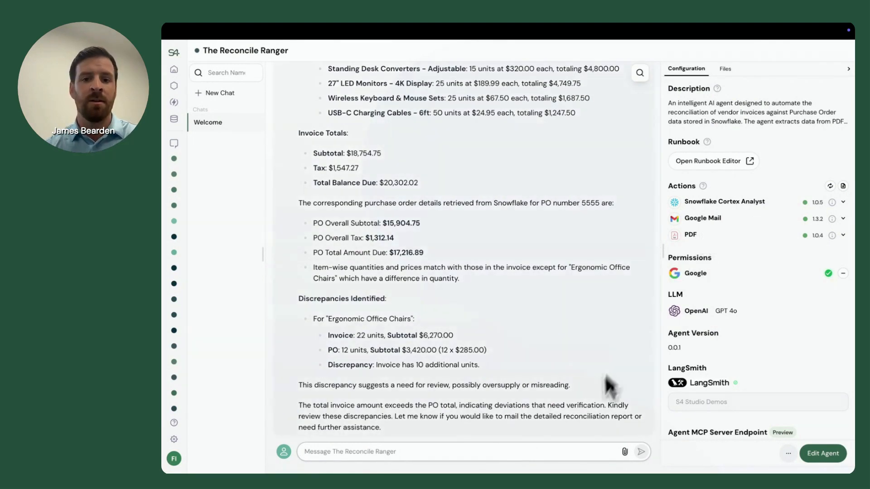
Reply to the agent with "yes please email to" followed by the recipient's e-mail address.
left_click(592, 451)
type("yes please ema")
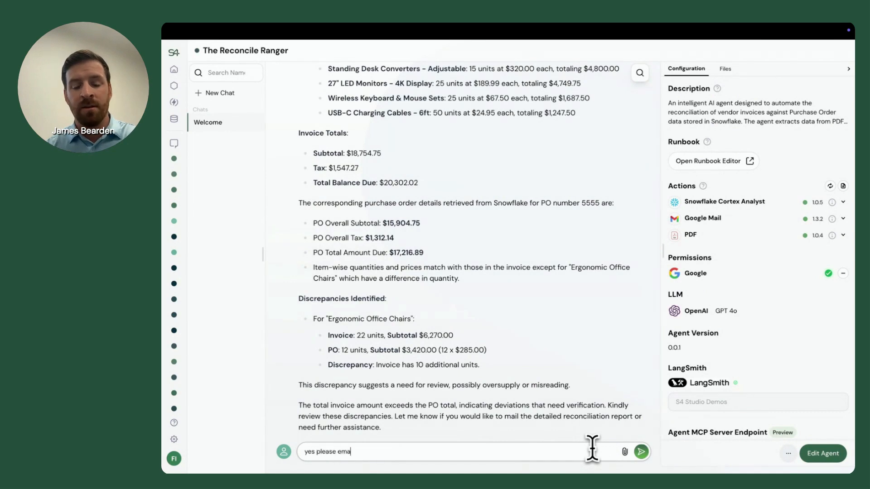
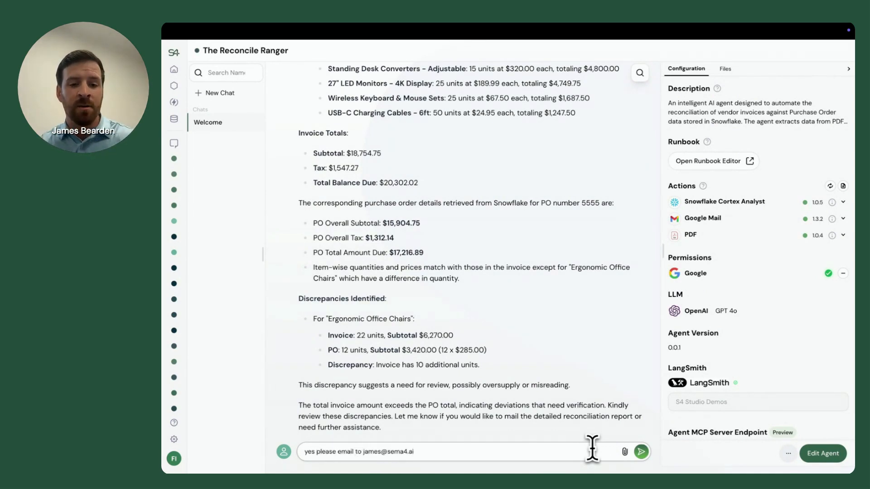
key("Return")
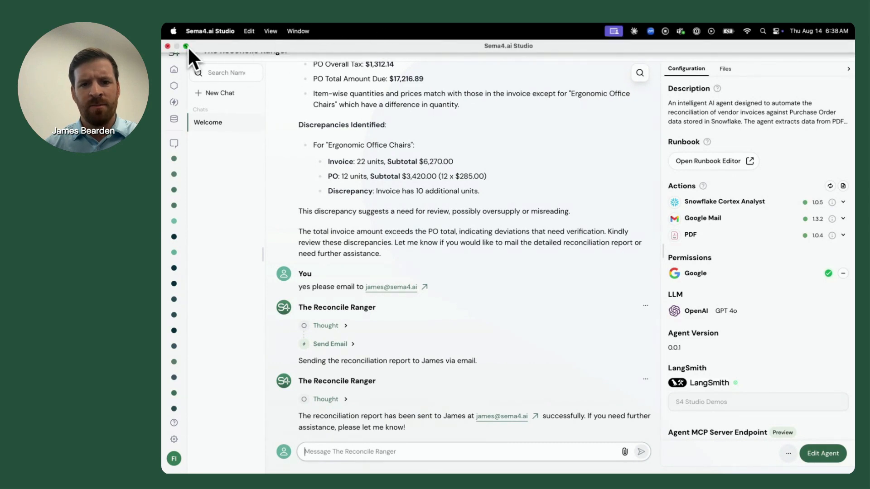
Take the studio window out of full screen and bring up the received reconciliation report e-mail in Gmail.
left_click(188, 47)
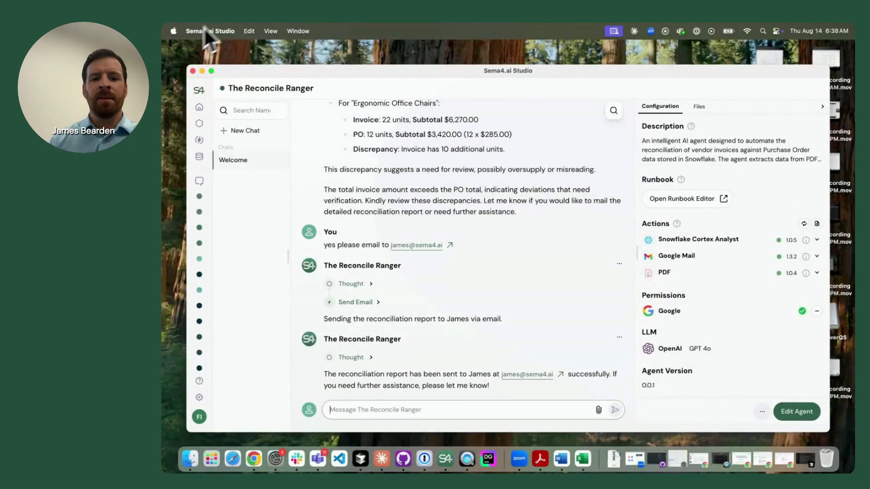
left_click_drag(182, 394, 569, 53)
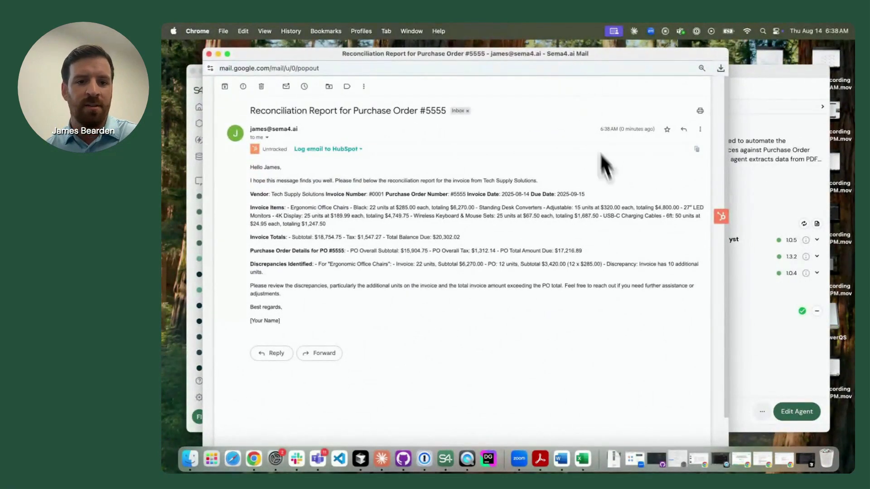